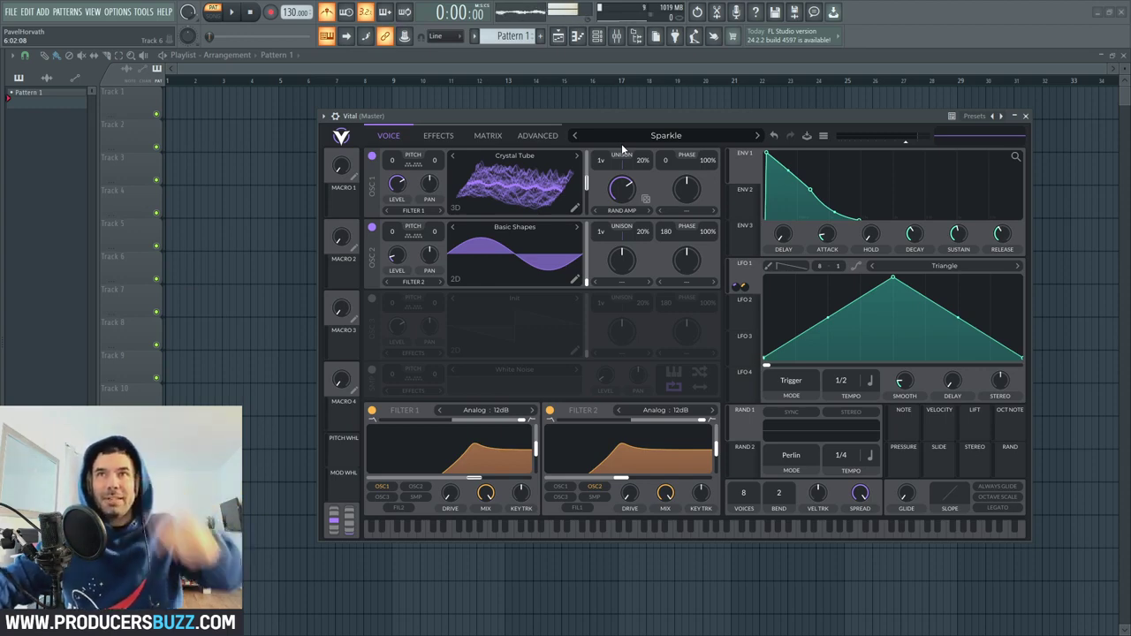
# - Open Vital's preset browser from the preset name bar and scroll through the installed presets
pyautogui.click(654, 137)
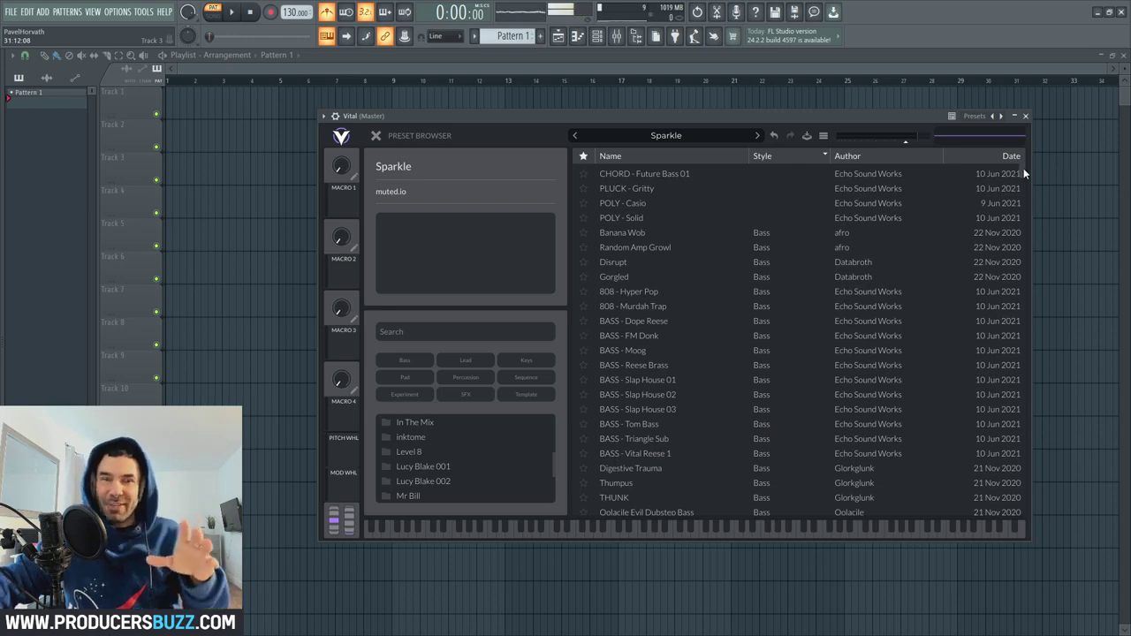
pyautogui.moveTo(1024, 173)
pyautogui.mouseDown()
pyautogui.moveTo(1021, 485)
pyautogui.moveTo(1002, 182)
pyautogui.mouseUp()
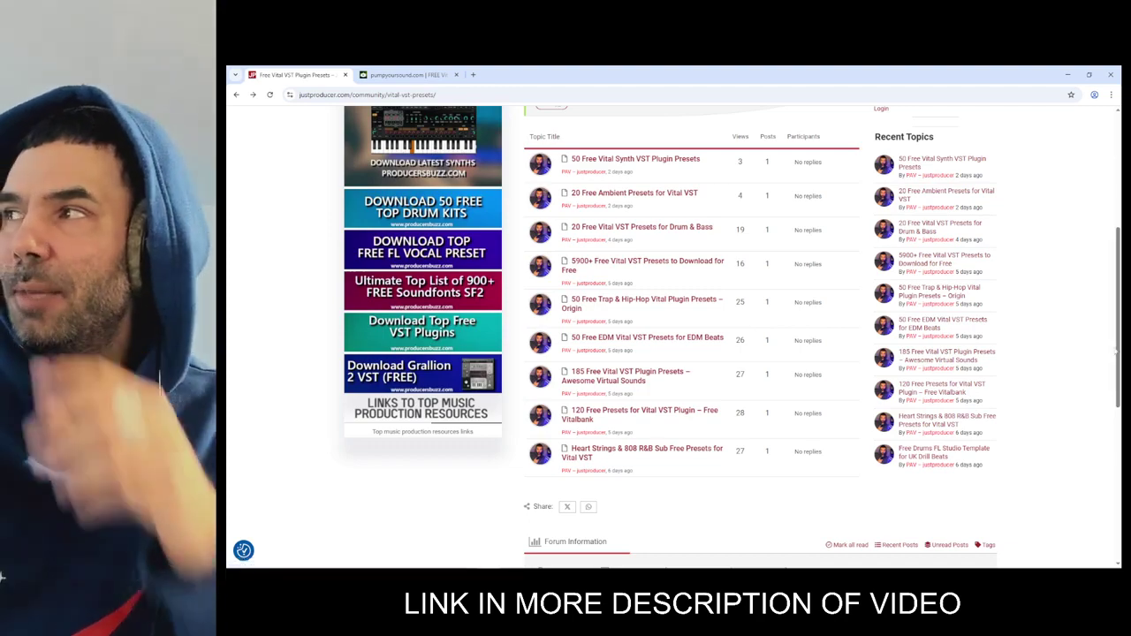
pyautogui.moveTo(1120, 338); pyautogui.dragTo(1122, 322)
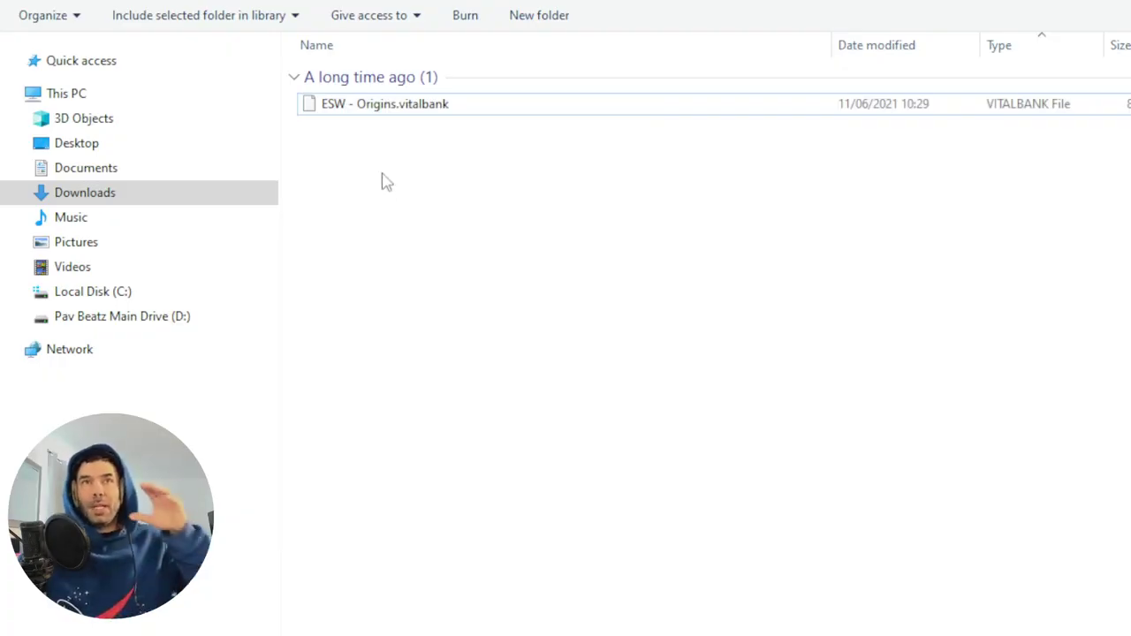
# - Select the ESW - Origins.vitalbank file in the Downloads folder
pyautogui.click(385, 116)
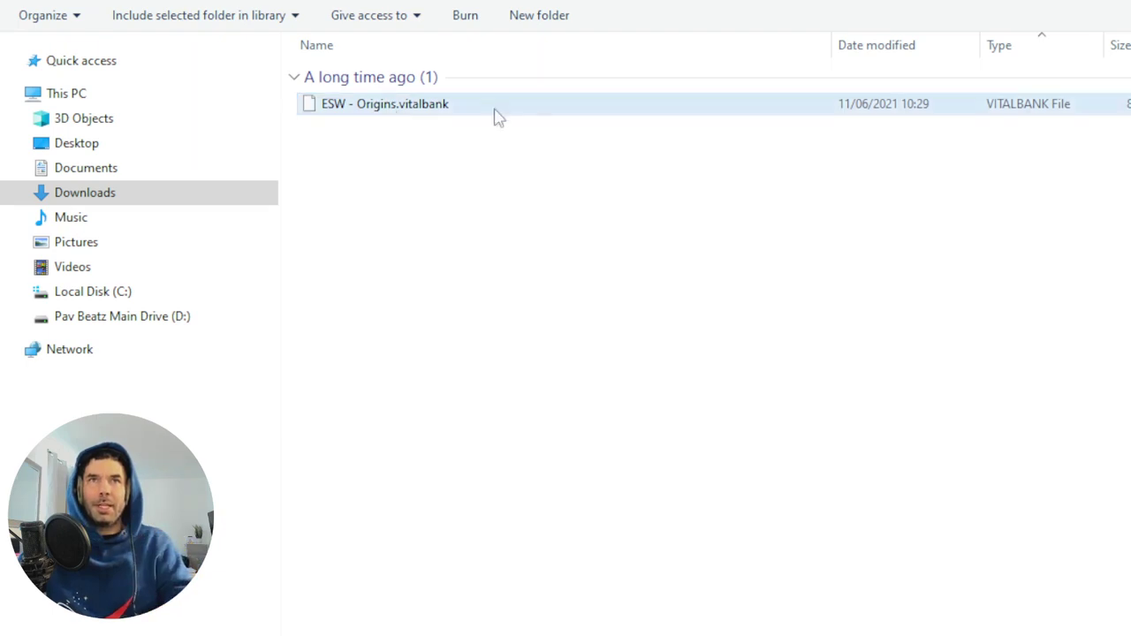
pyautogui.moveTo(133, 193)
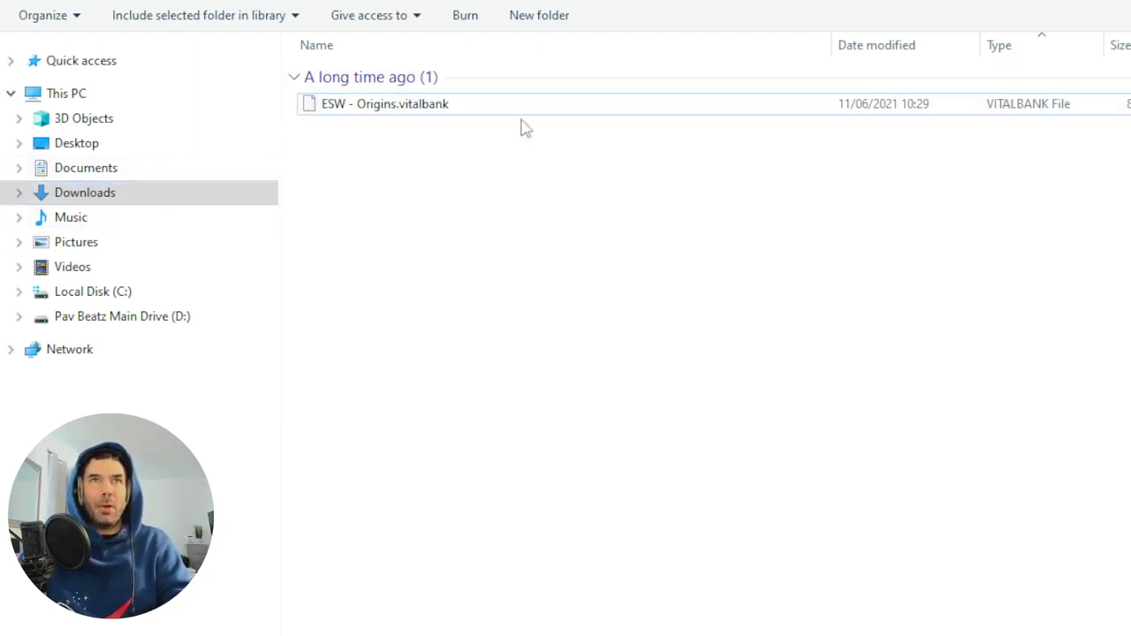
pyautogui.click(425, 121)
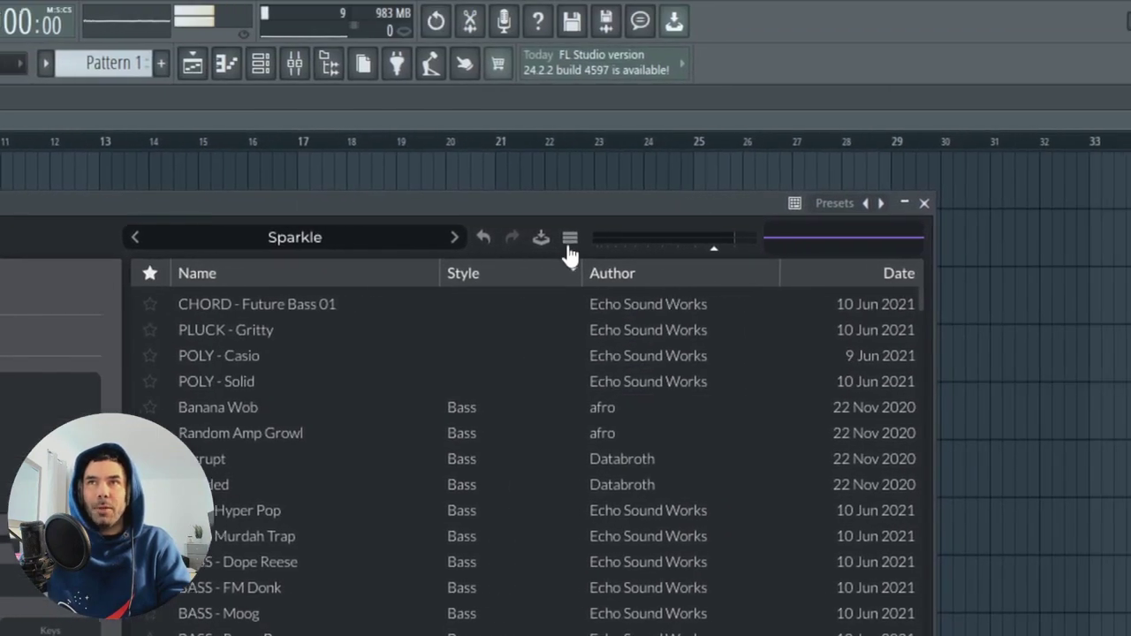
# - Import ESW - Origins.vitalbank from Downloads using Import Bank in the preset menu
pyautogui.click(566, 244)
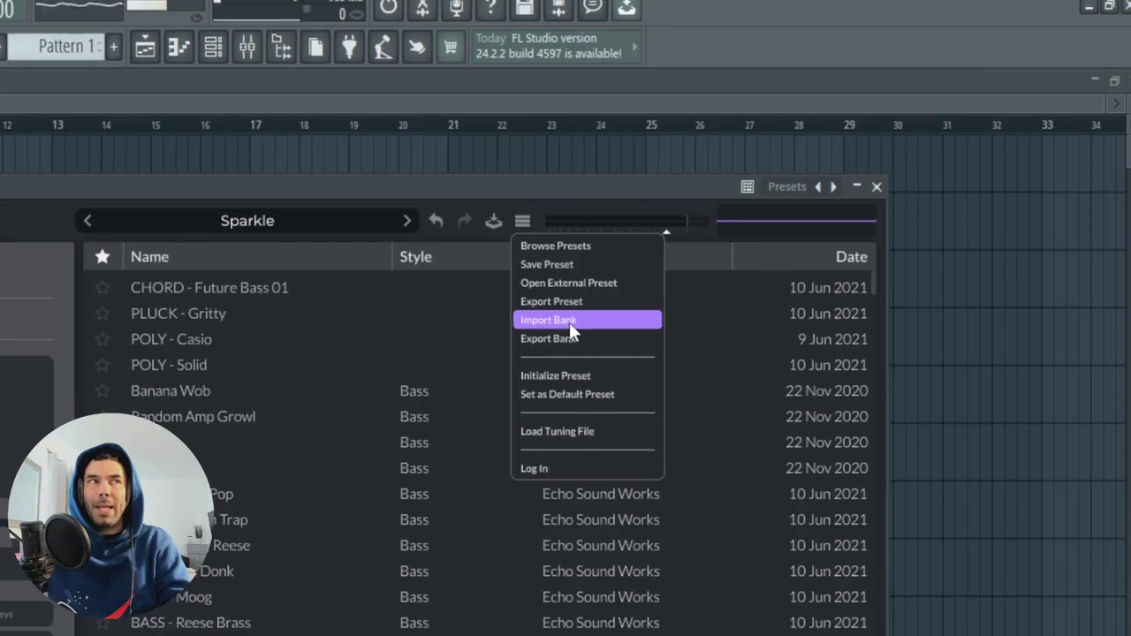
pyautogui.click(569, 324)
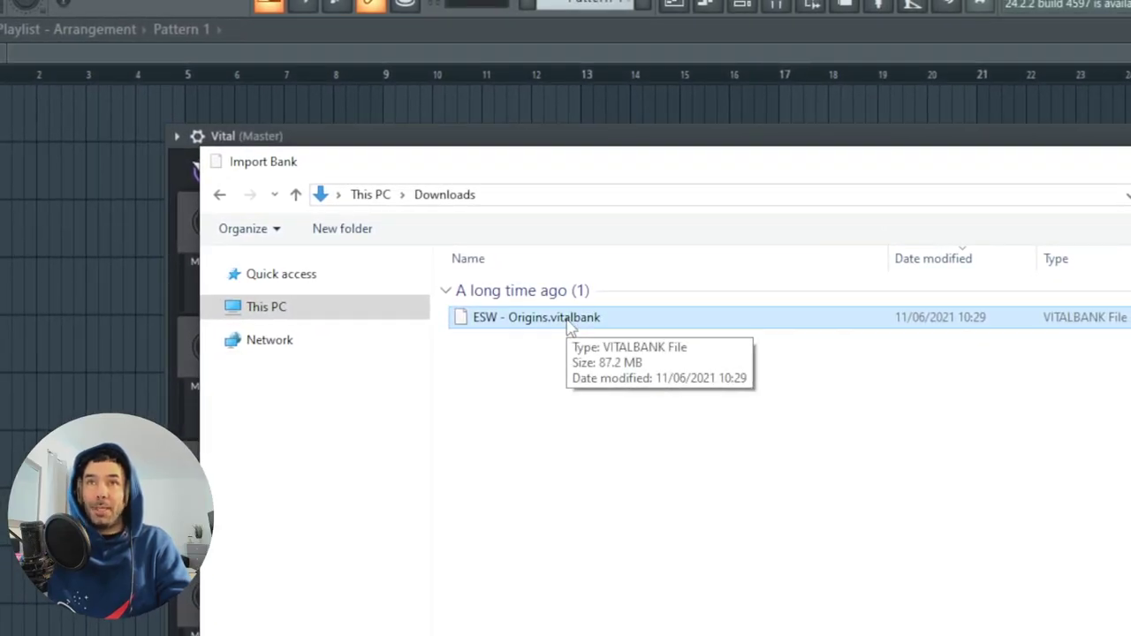
pyautogui.doubleClick(569, 323)
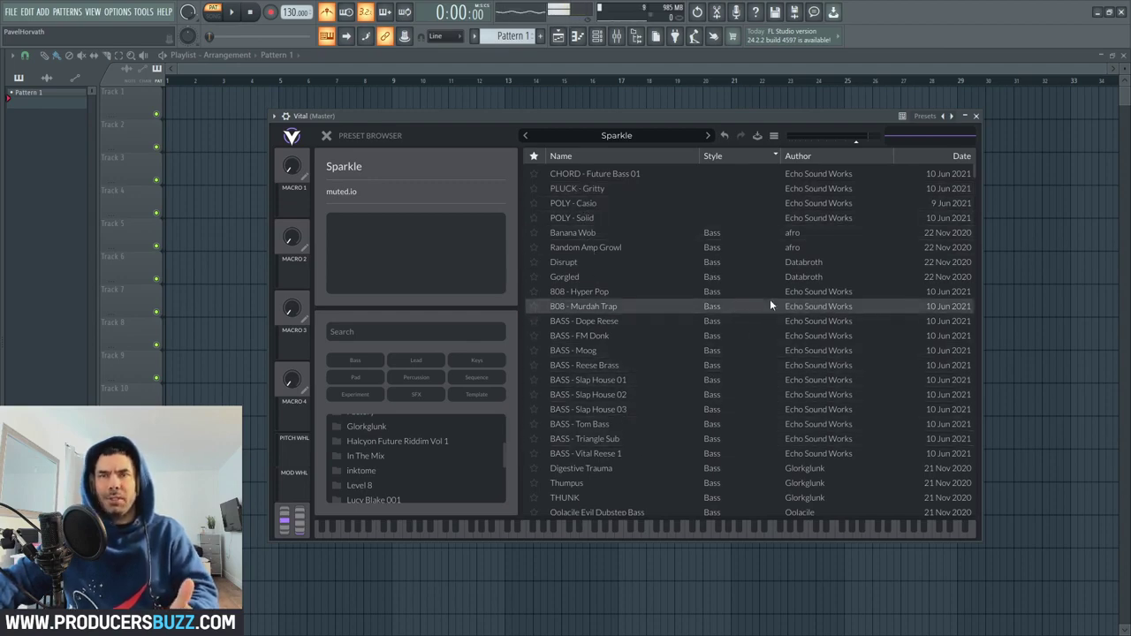
# - Reopen the preset browser and scroll the folder list down to ESW - Origins
pyautogui.click(649, 133)
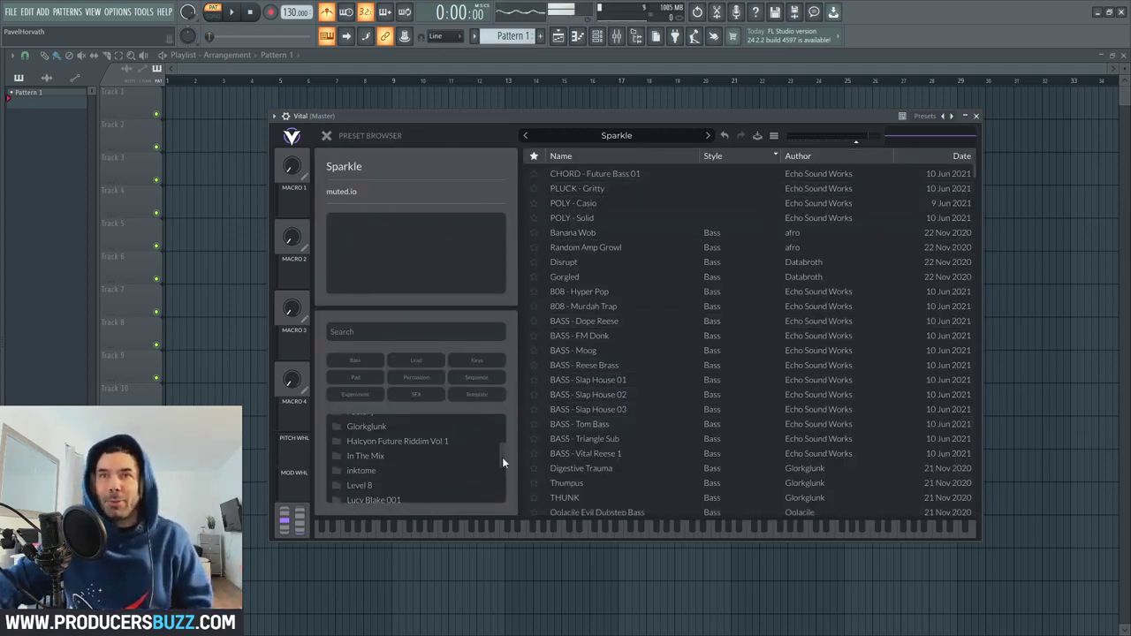
pyautogui.moveTo(502, 457)
pyautogui.mouseDown()
pyautogui.moveTo(505, 431)
pyautogui.moveTo(499, 489)
pyautogui.moveTo(503, 437)
pyautogui.mouseUp()
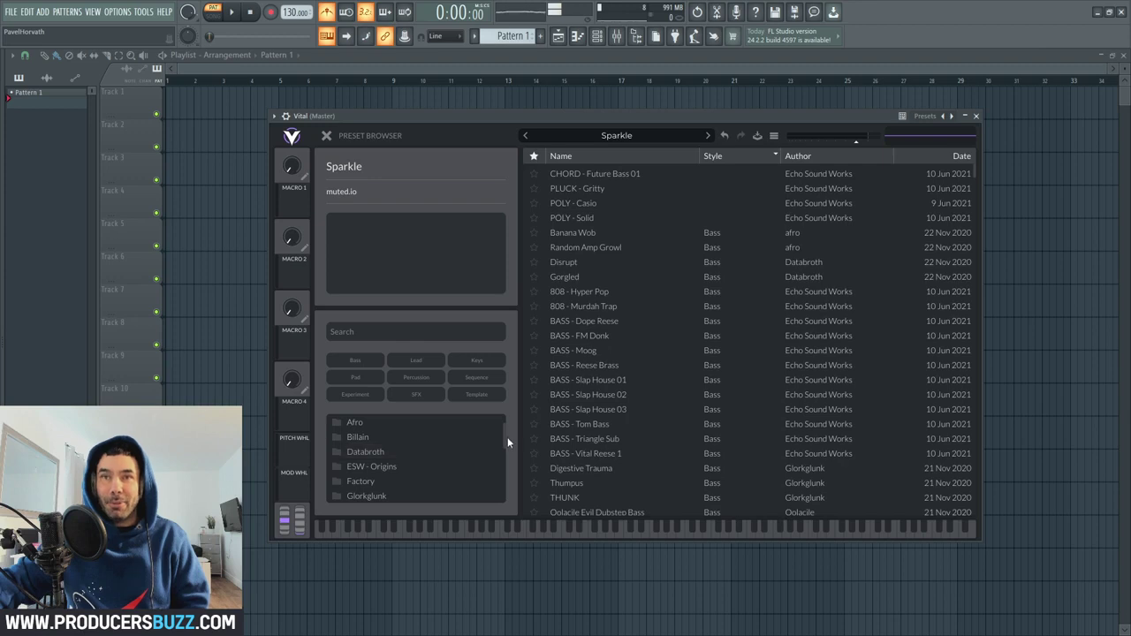
pyautogui.scroll(-1, 502, 438)
# - Filter to ESW - Origins and audition KEYS presets Ashe Noise through Dark Grand
pyautogui.click(387, 450)
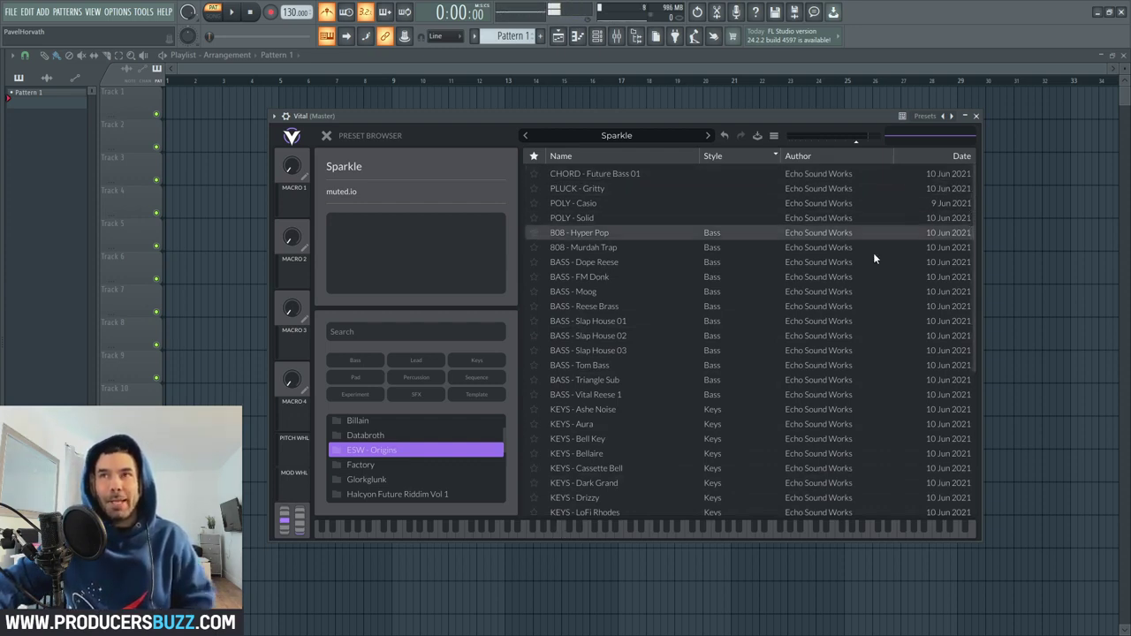
pyautogui.click(731, 412)
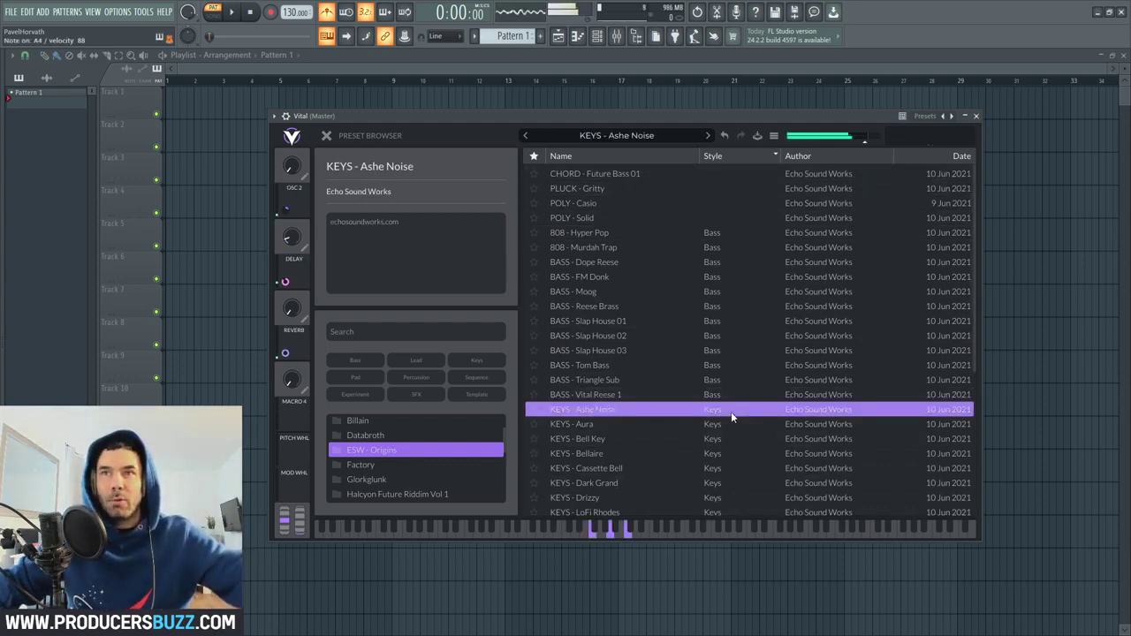
pyautogui.click(694, 424)
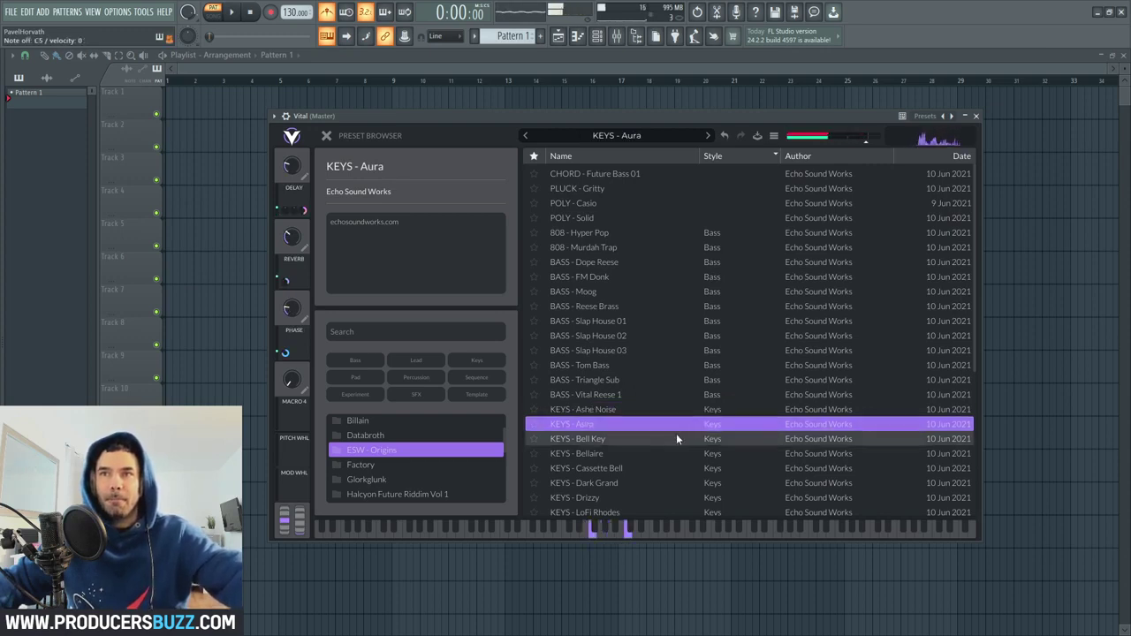
pyautogui.click(677, 438)
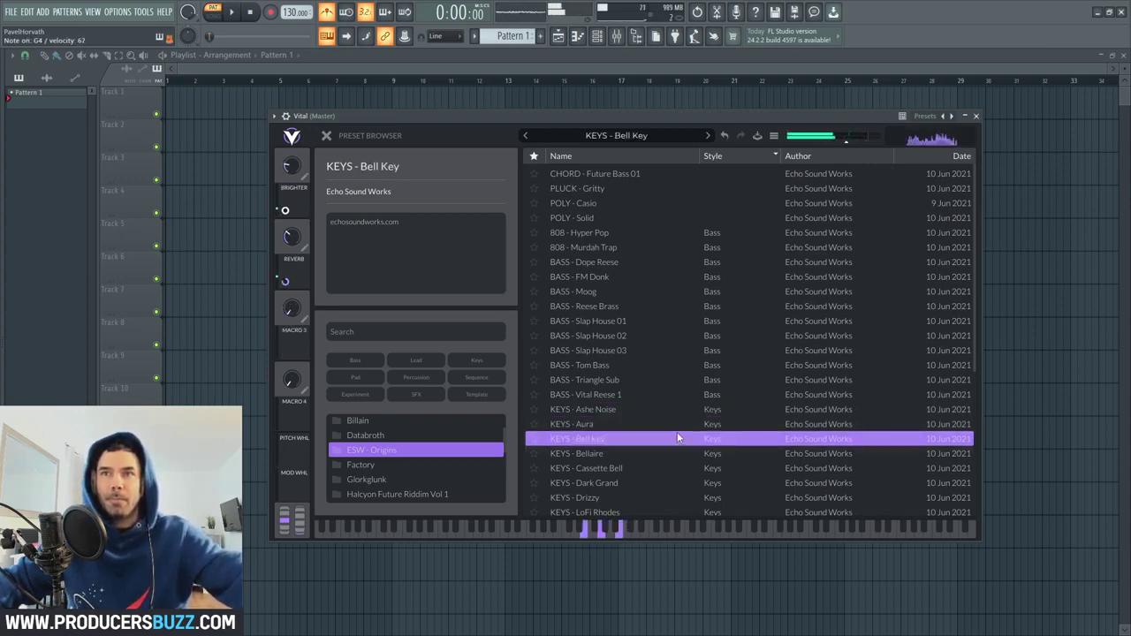
pyautogui.click(665, 452)
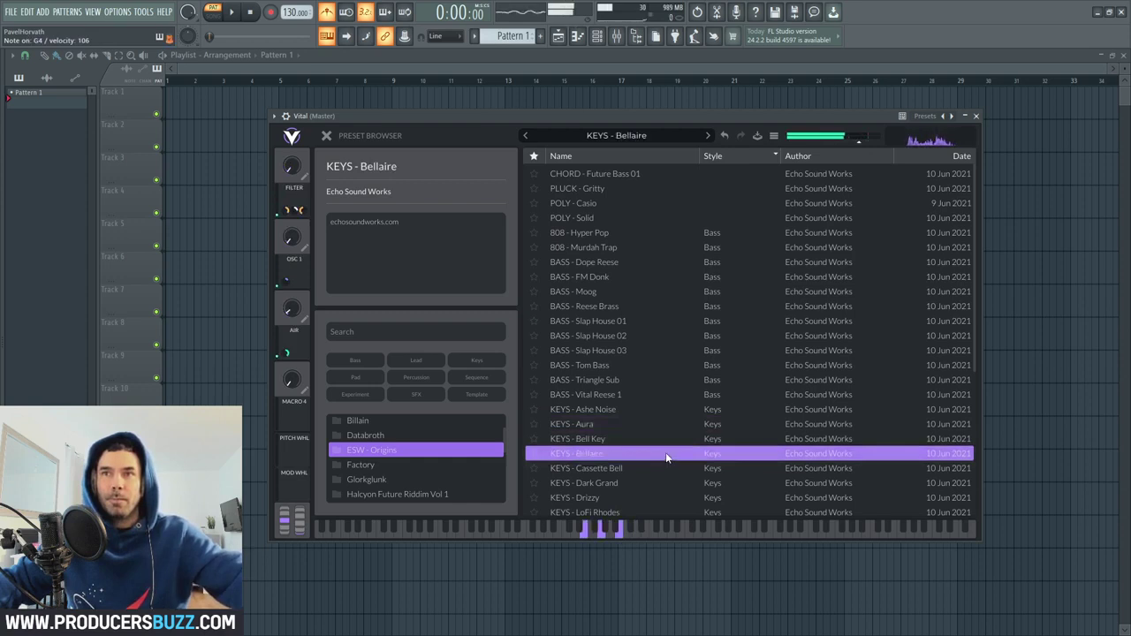
pyautogui.click(653, 470)
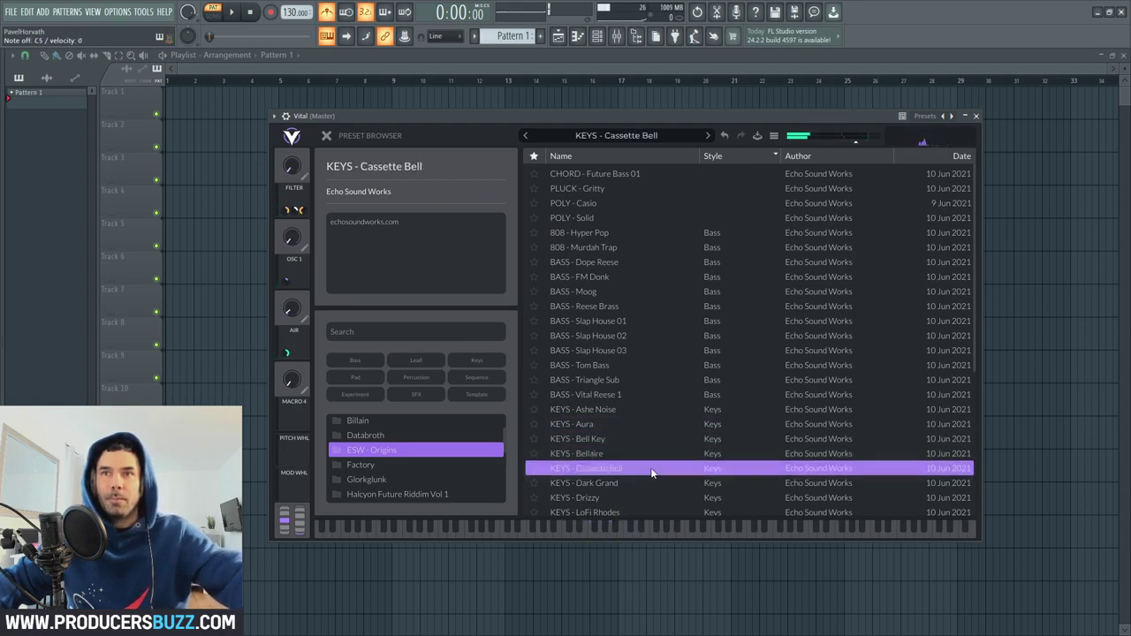
pyautogui.click(633, 483)
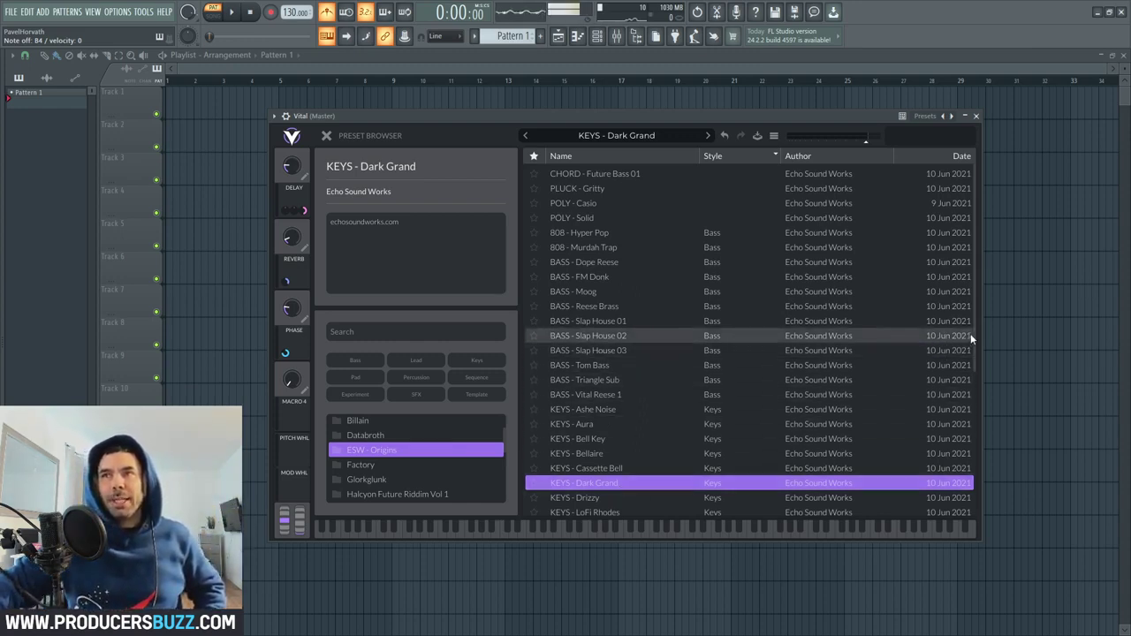
pyautogui.moveTo(970, 332); pyautogui.dragTo(983, 433)
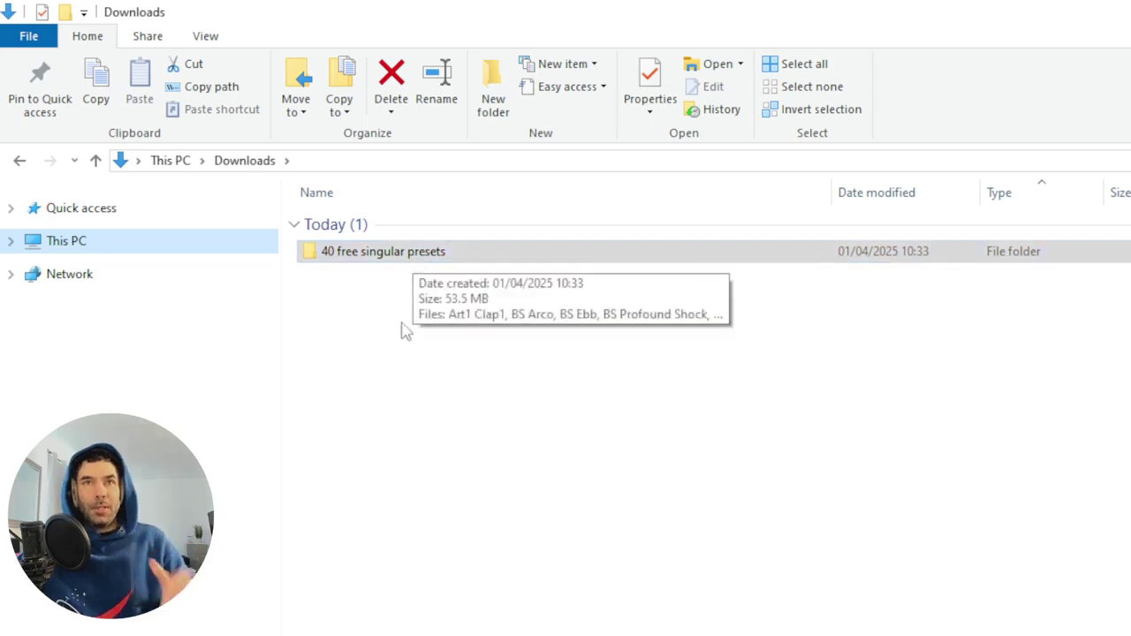
# - Open the '40 free singular presets' folder inside Downloads
pyautogui.doubleClick(389, 255)
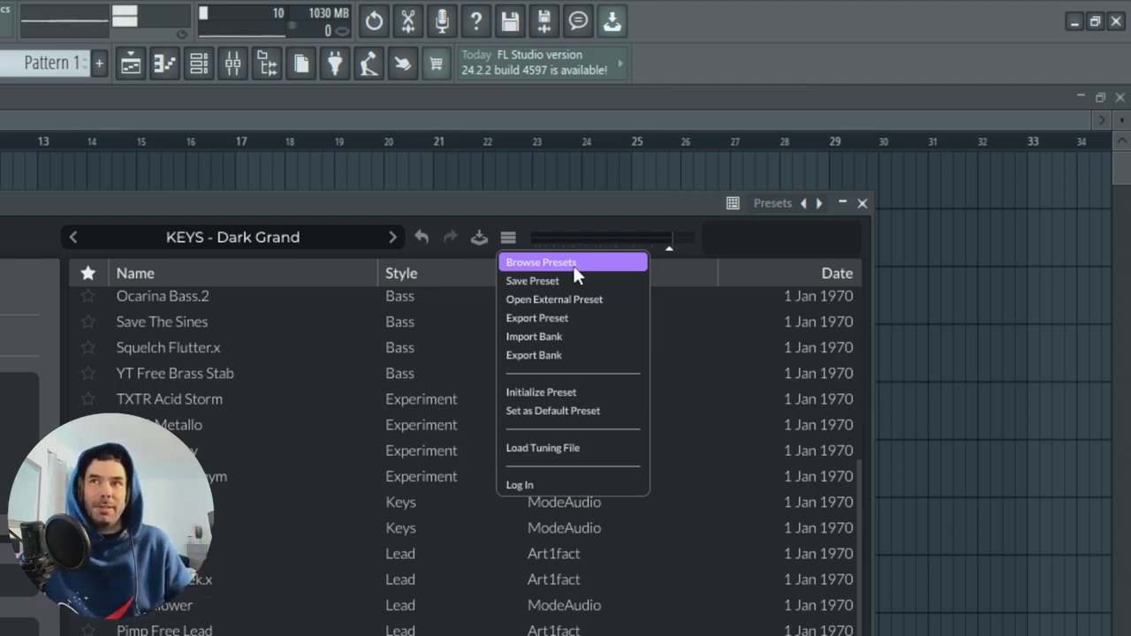
# - Switch the preset browser to the User folder and open its file location on disk
pyautogui.click(574, 264)
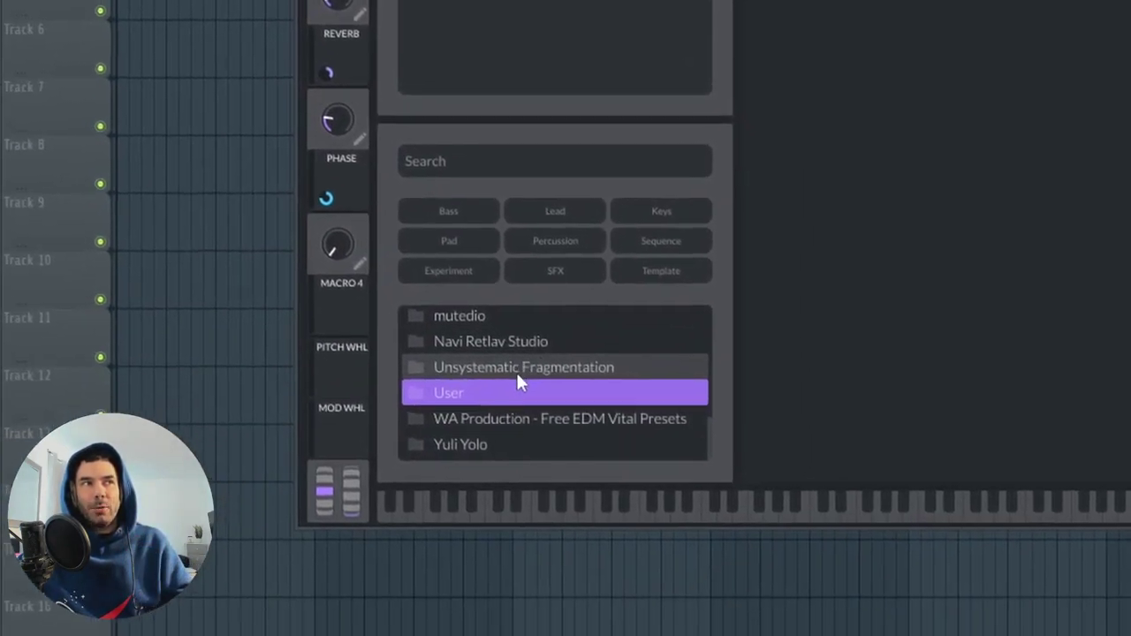
pyautogui.click(530, 364)
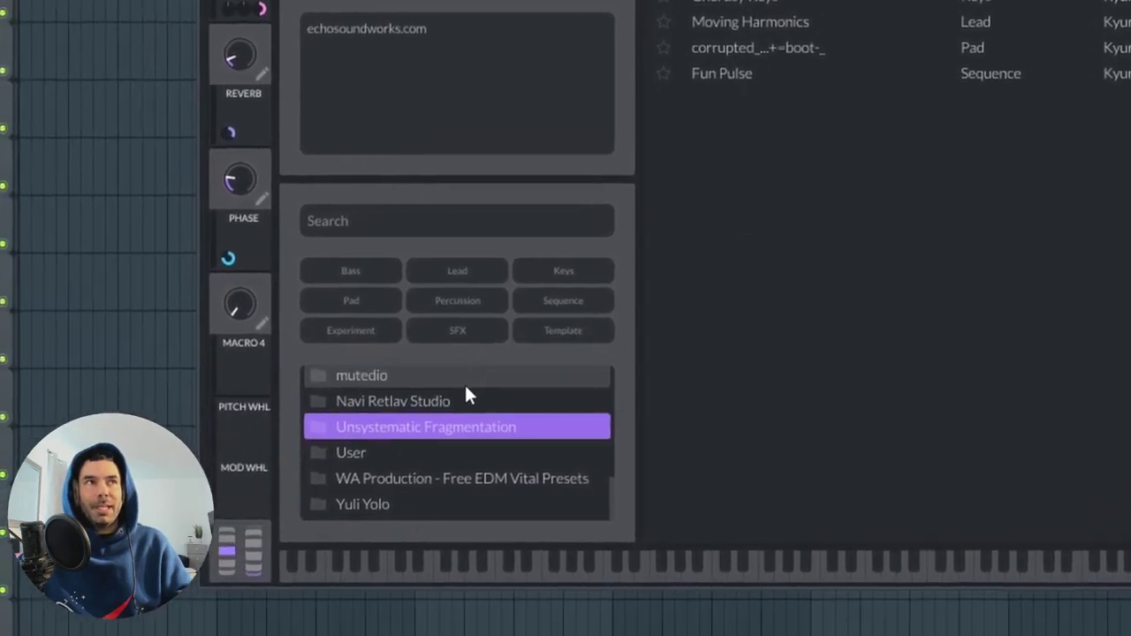
pyautogui.click(468, 400)
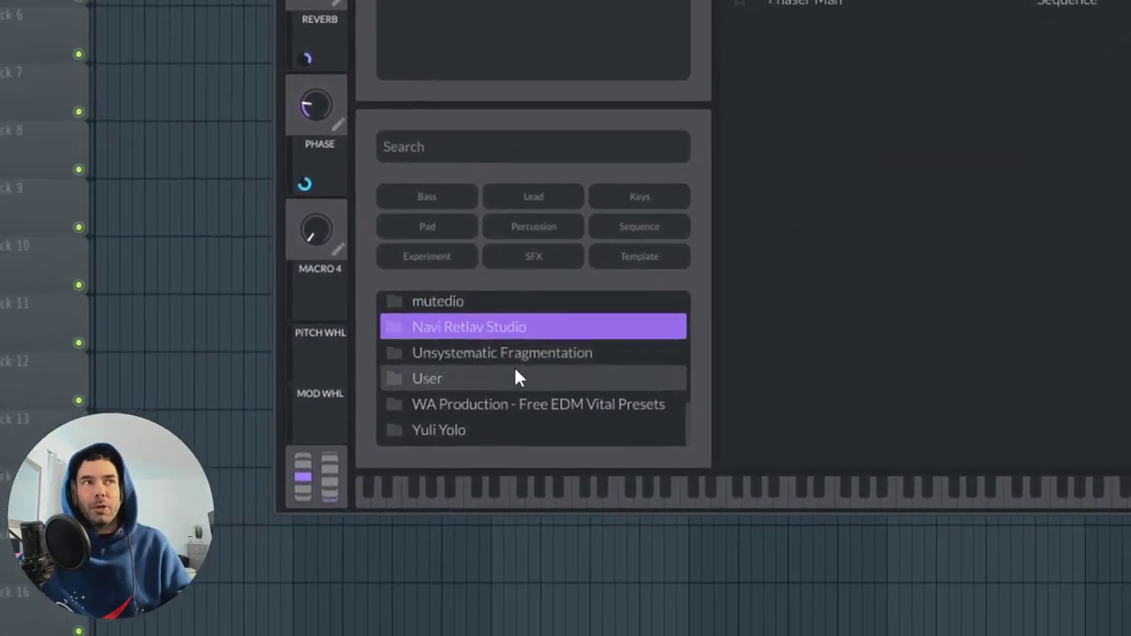
pyautogui.click(456, 423)
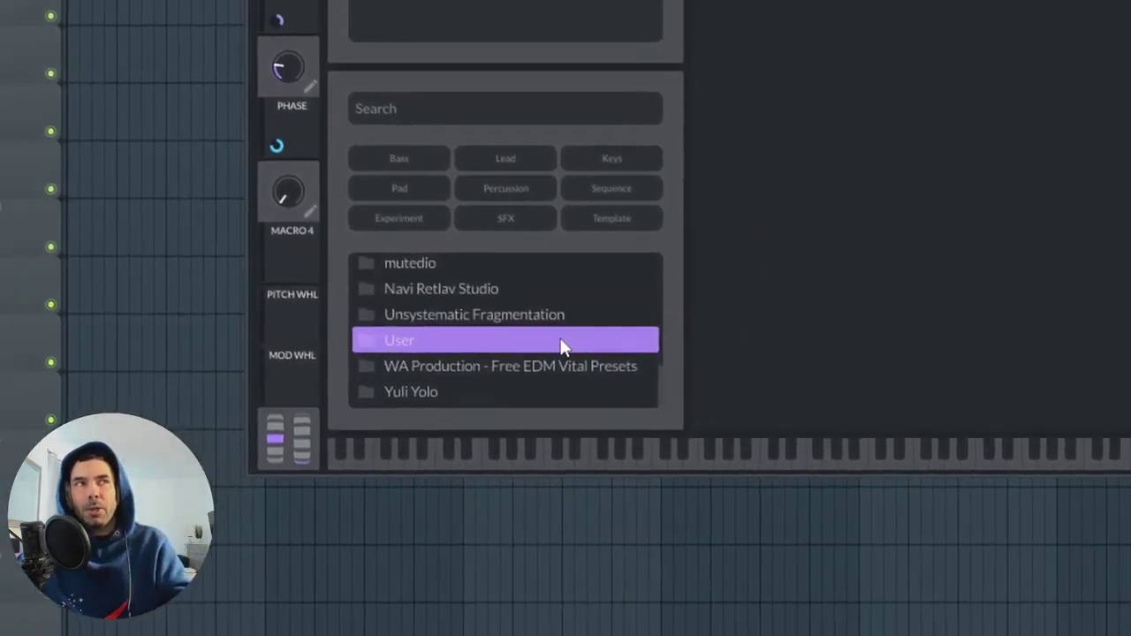
pyautogui.rightClick(563, 345)
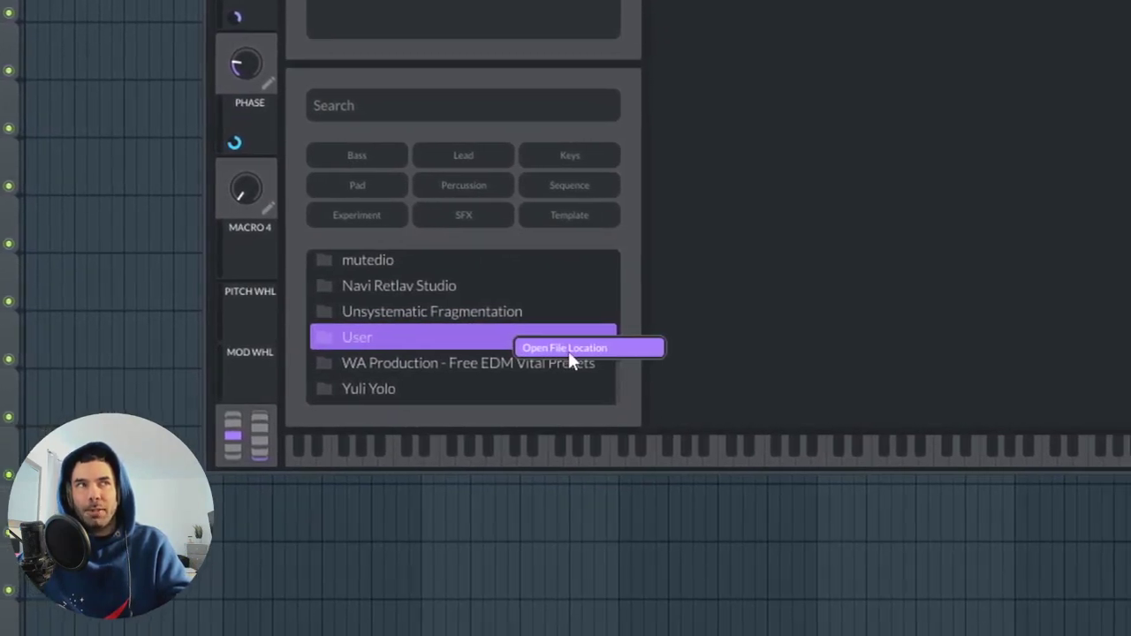
pyautogui.click(568, 349)
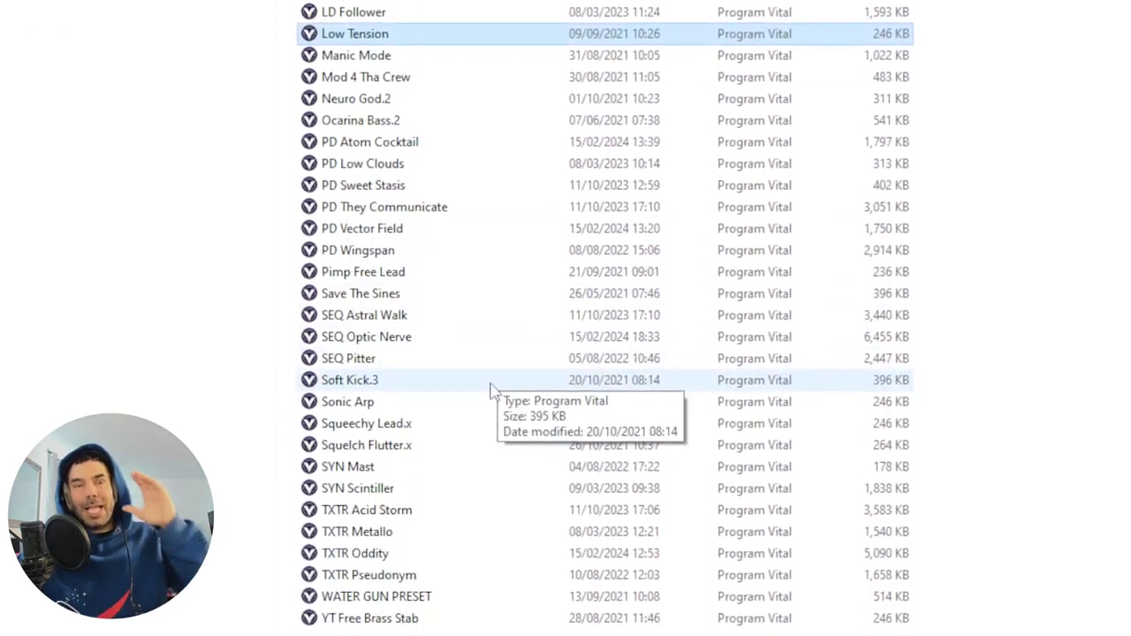
# - Scroll back up through the preset files in '40 free singular presets'
pyautogui.scroll(1, 499, 280)
pyautogui.scroll(1, 507, 263)
pyautogui.scroll(1, 513, 285)
pyautogui.scroll(1, 521, 267)
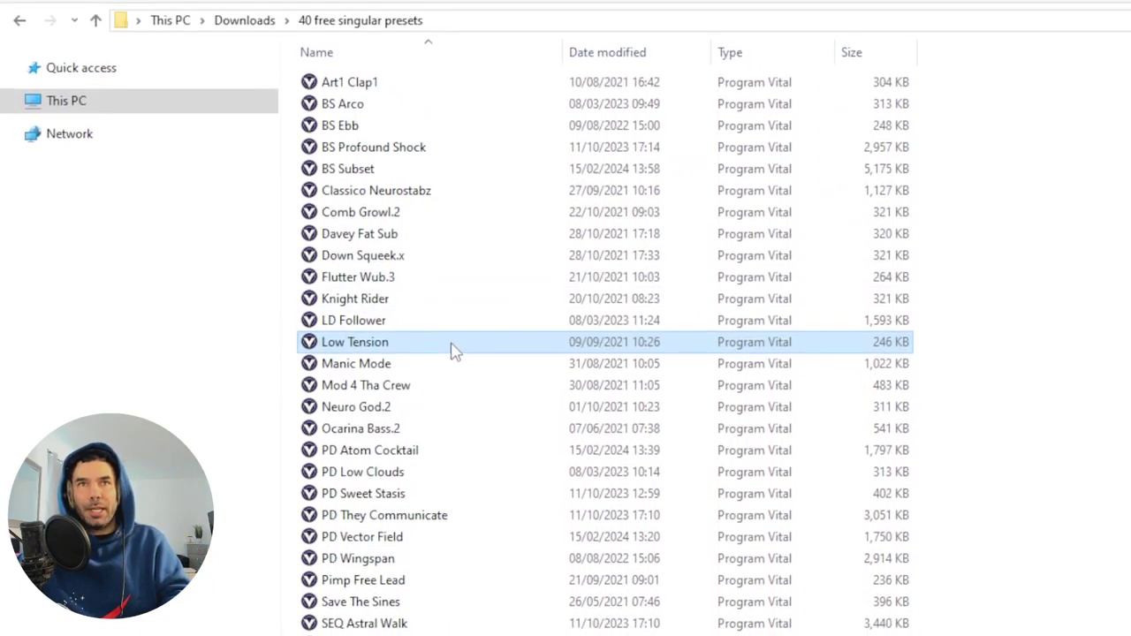
# - Select and copy every preset file in '40 free singular presets', then paste into User Presets
pyautogui.click(454, 336)
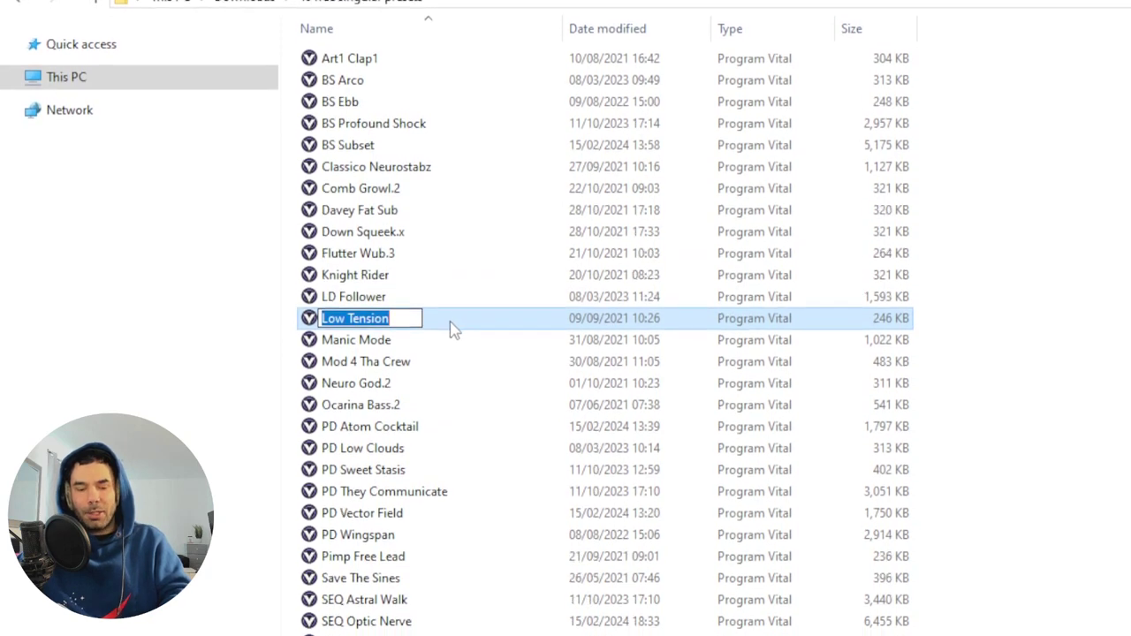
pyautogui.press('Escape')
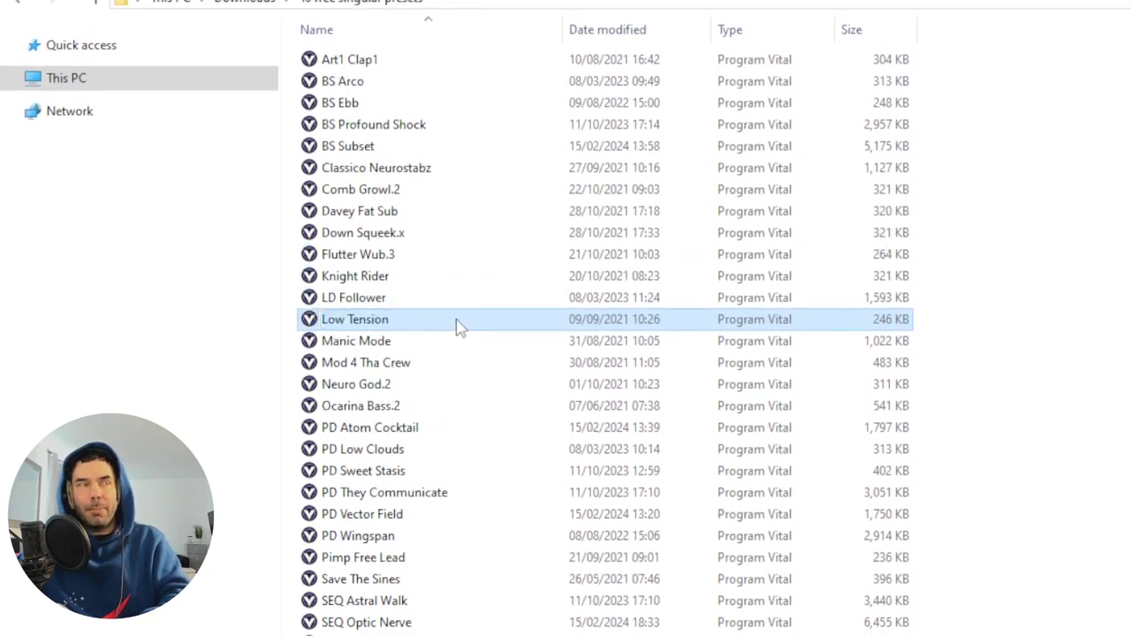
pyautogui.hotkey('ctrl', 'a')
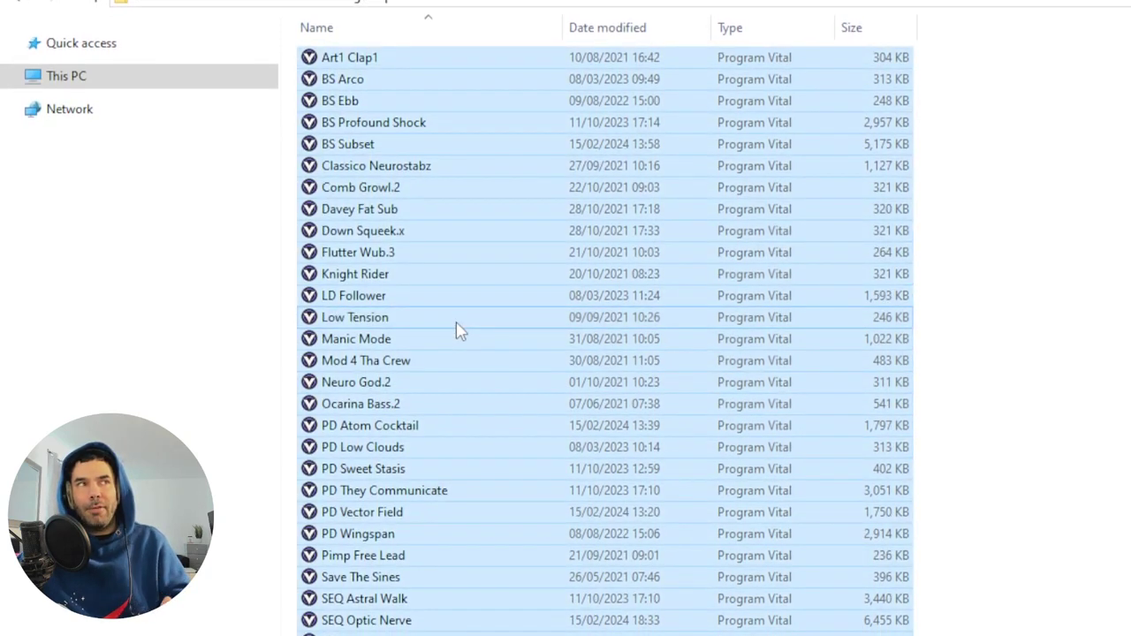
pyautogui.rightClick(458, 323)
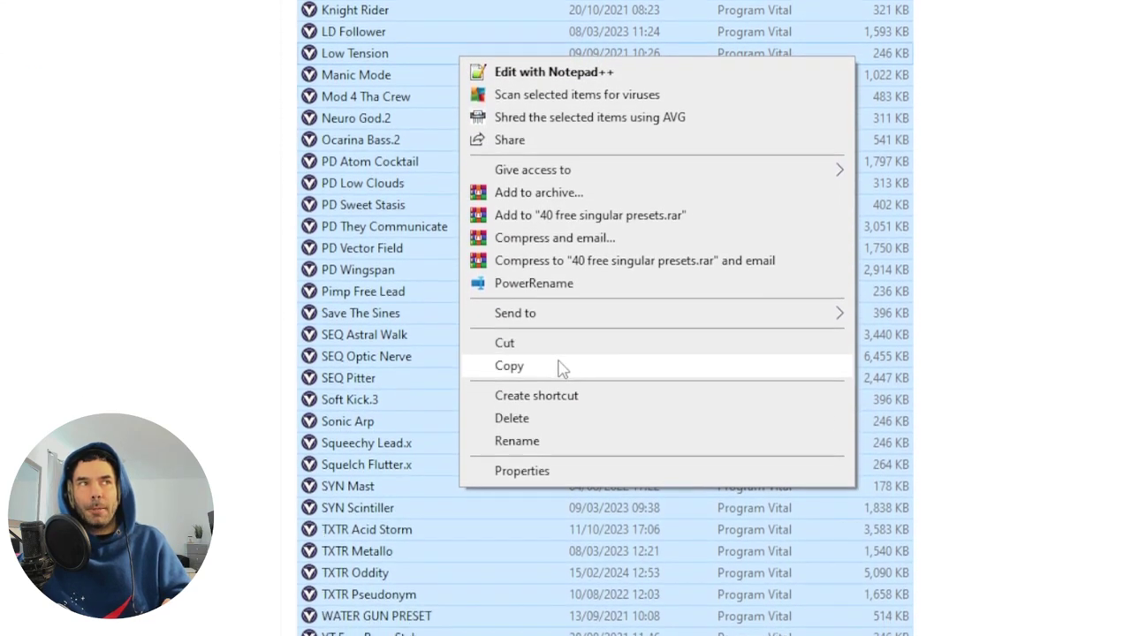
pyautogui.click(550, 402)
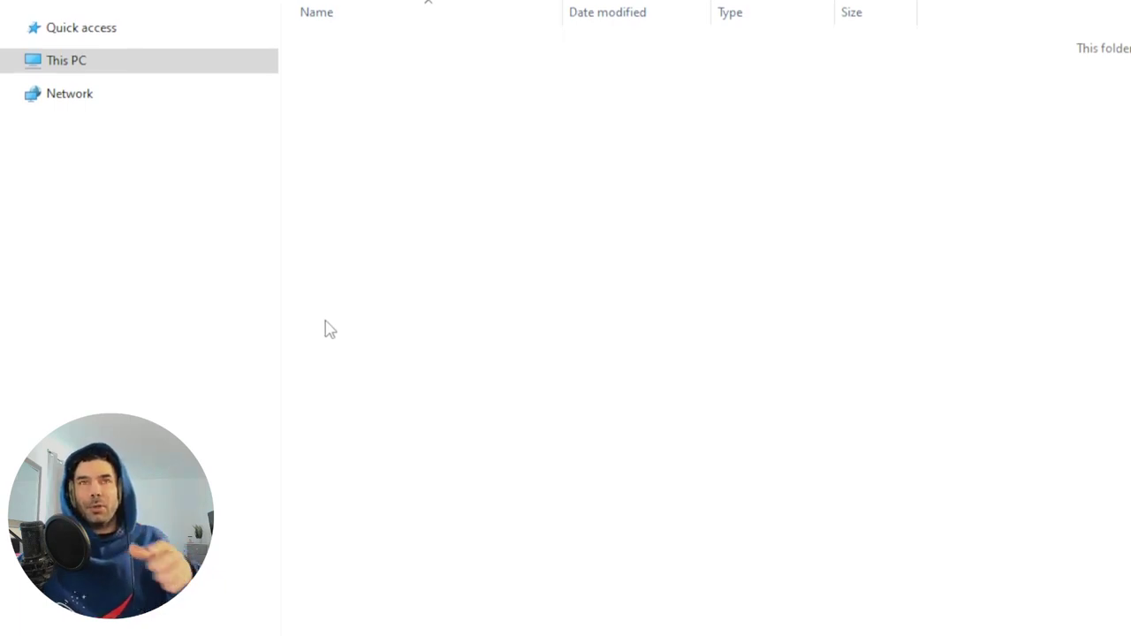
pyautogui.rightClick(325, 329)
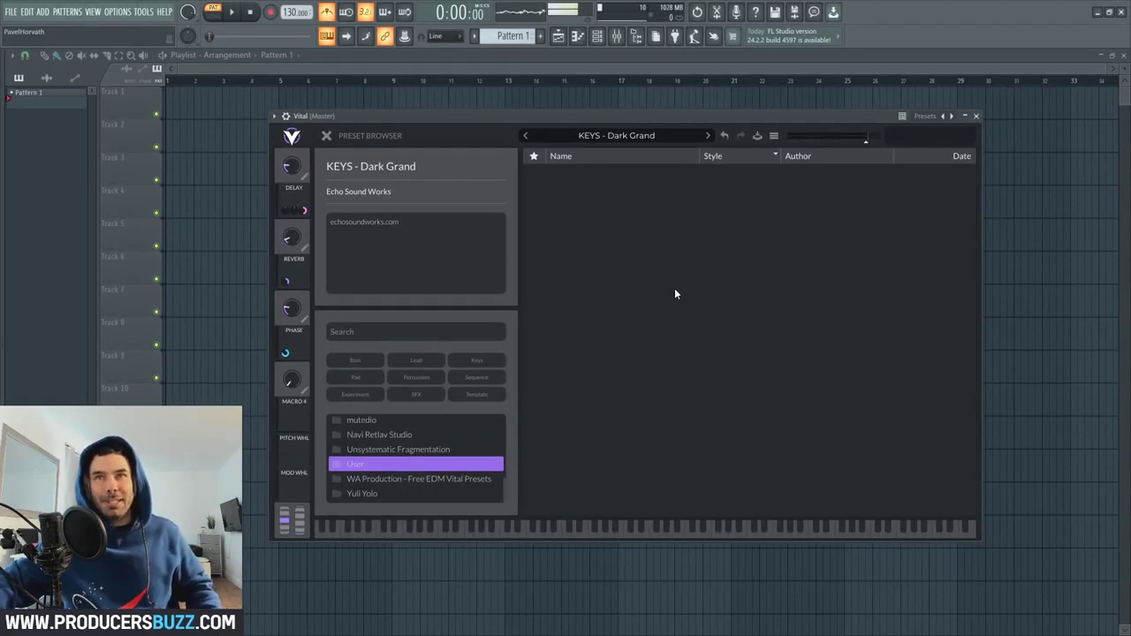
# - Refresh the User folder, sort its presets by Author, and scroll the list
pyautogui.click(420, 451)
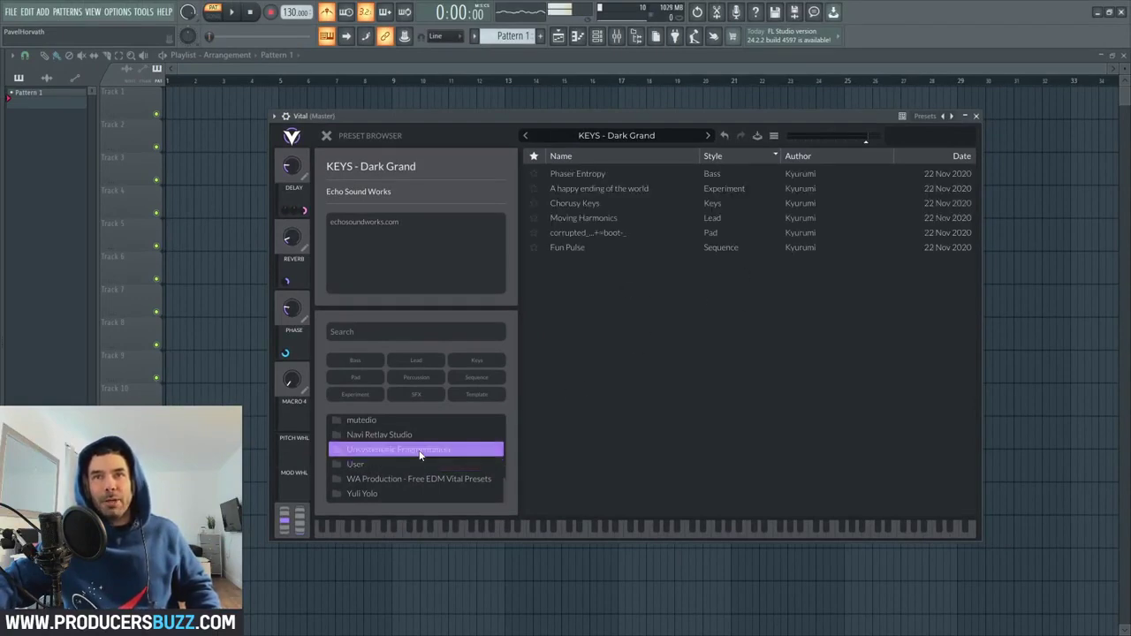
pyautogui.click(412, 464)
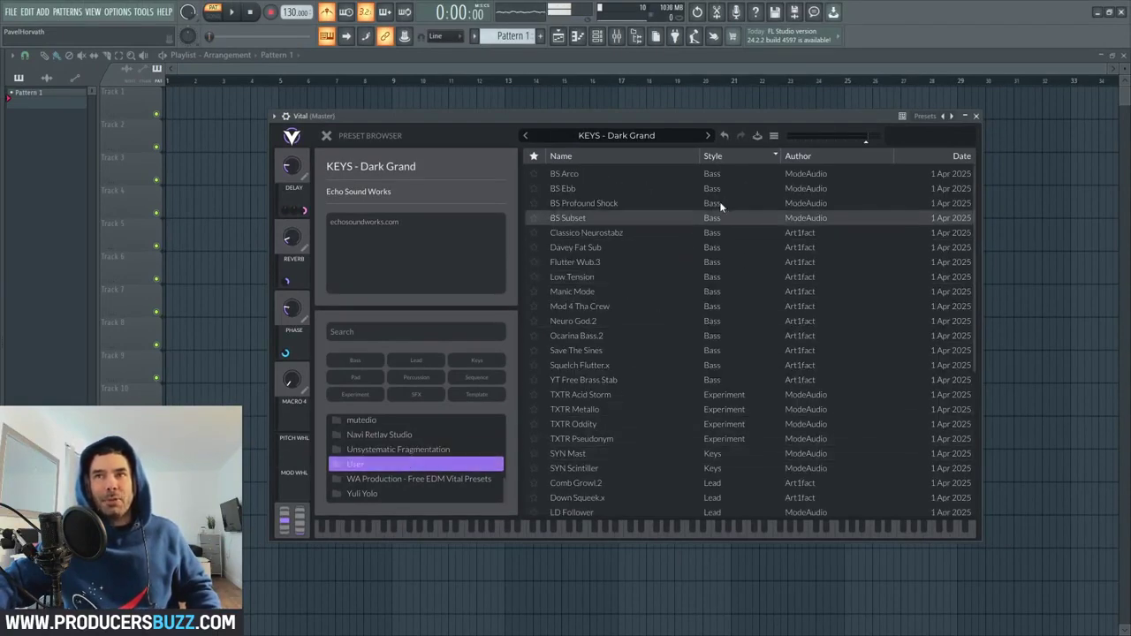
pyautogui.click(852, 156)
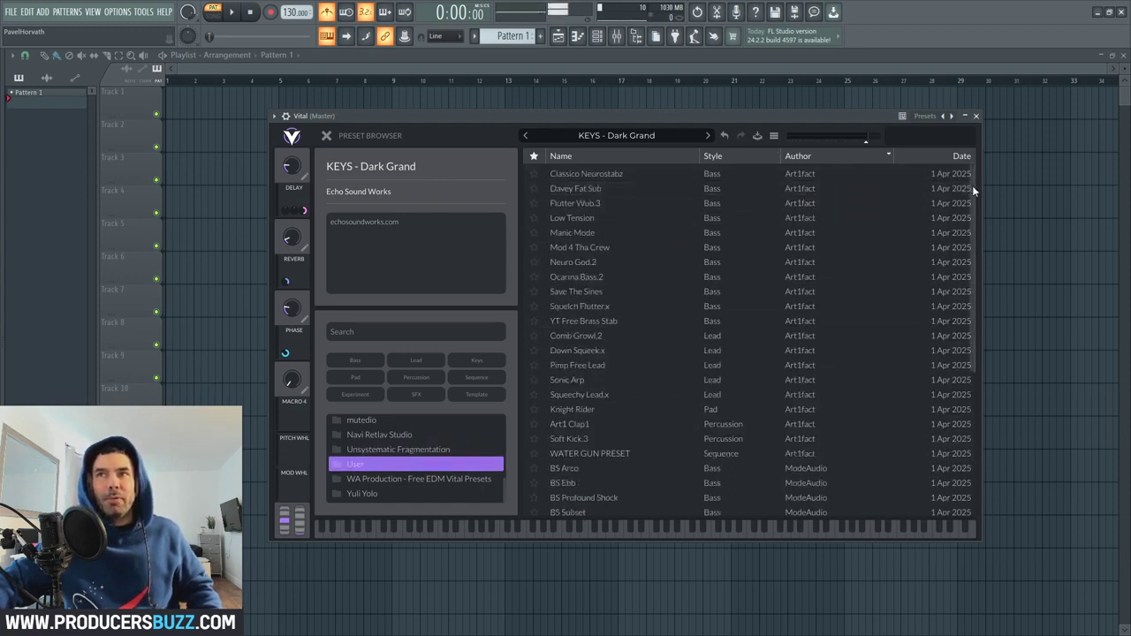
pyautogui.moveTo(972, 186); pyautogui.dragTo(962, 355)
pyautogui.moveTo(975, 400); pyautogui.dragTo(881, 246)
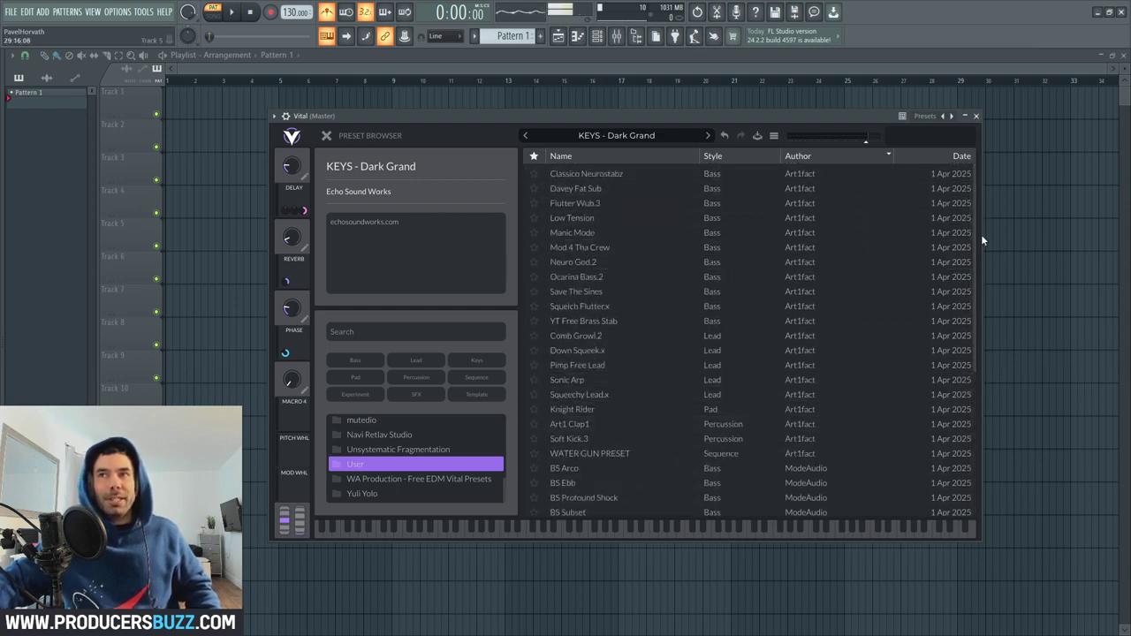
pyautogui.moveTo(975, 251); pyautogui.dragTo(977, 404)
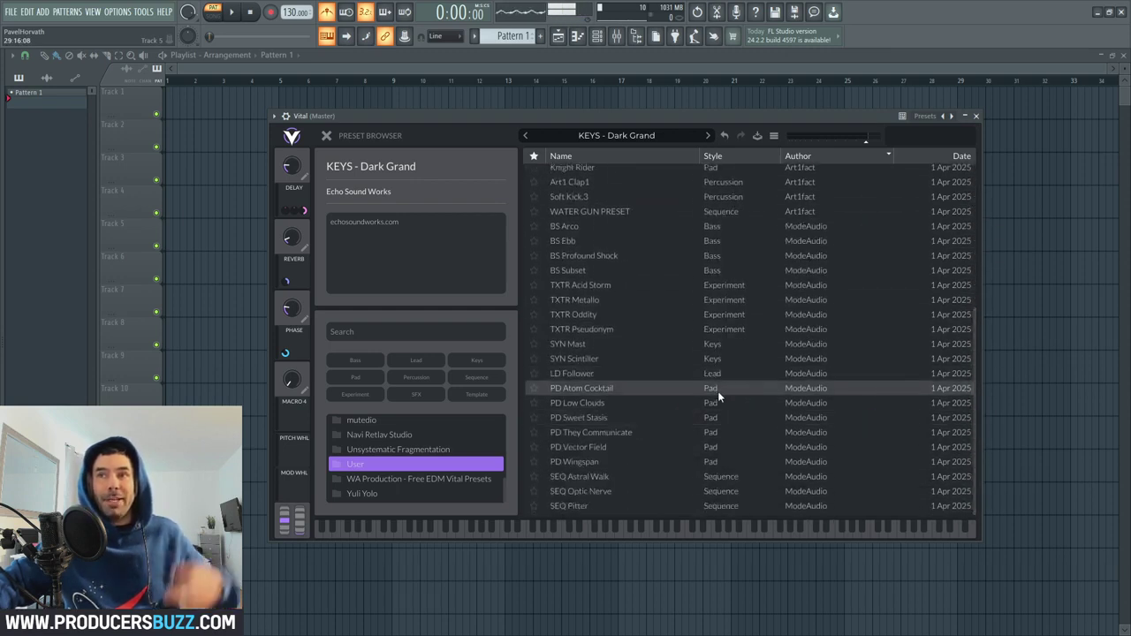
# - Audition SYN Scintiller, SYN Mast, PD Atom Cocktail, PD Low Clouds and PD Sweet Stasis
pyautogui.click(722, 360)
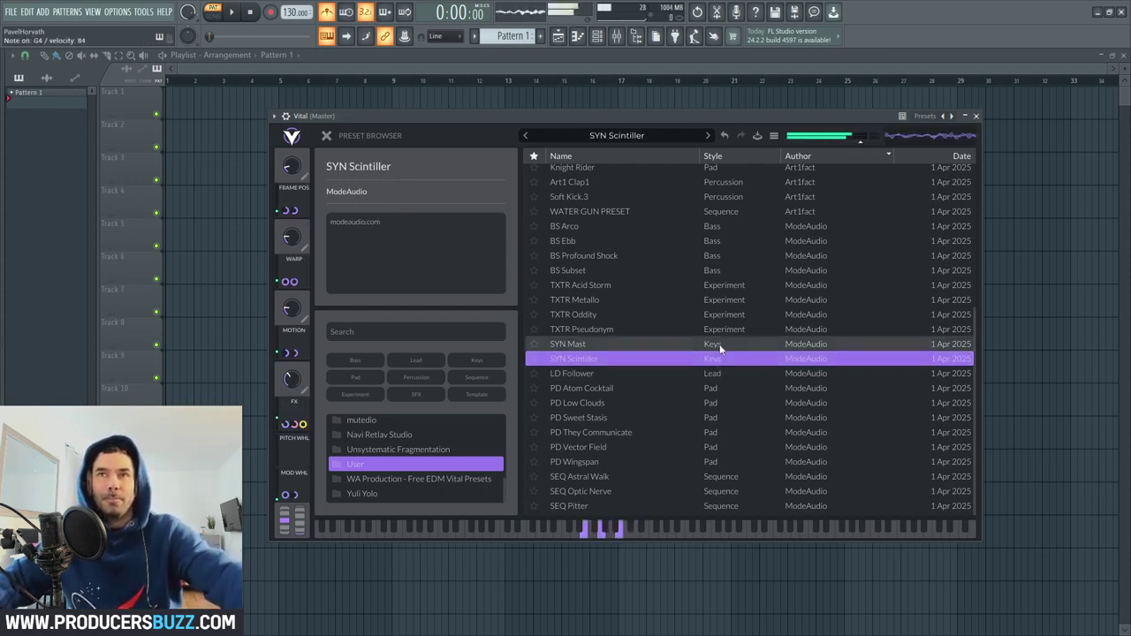
pyautogui.click(721, 344)
pyautogui.click(706, 388)
pyautogui.click(707, 404)
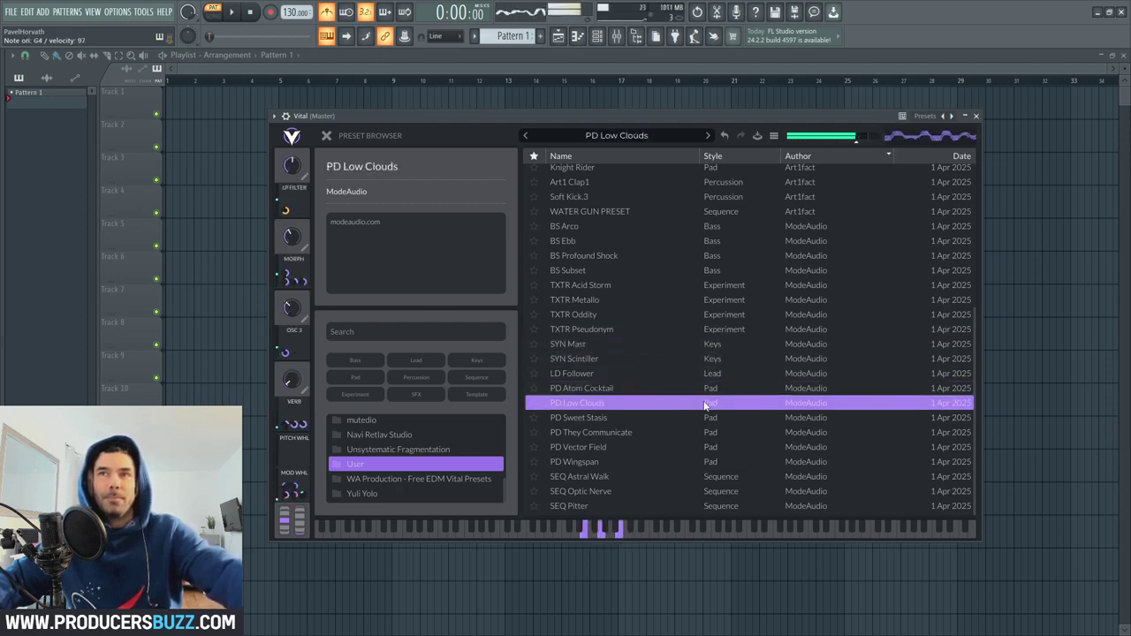
pyautogui.click(699, 419)
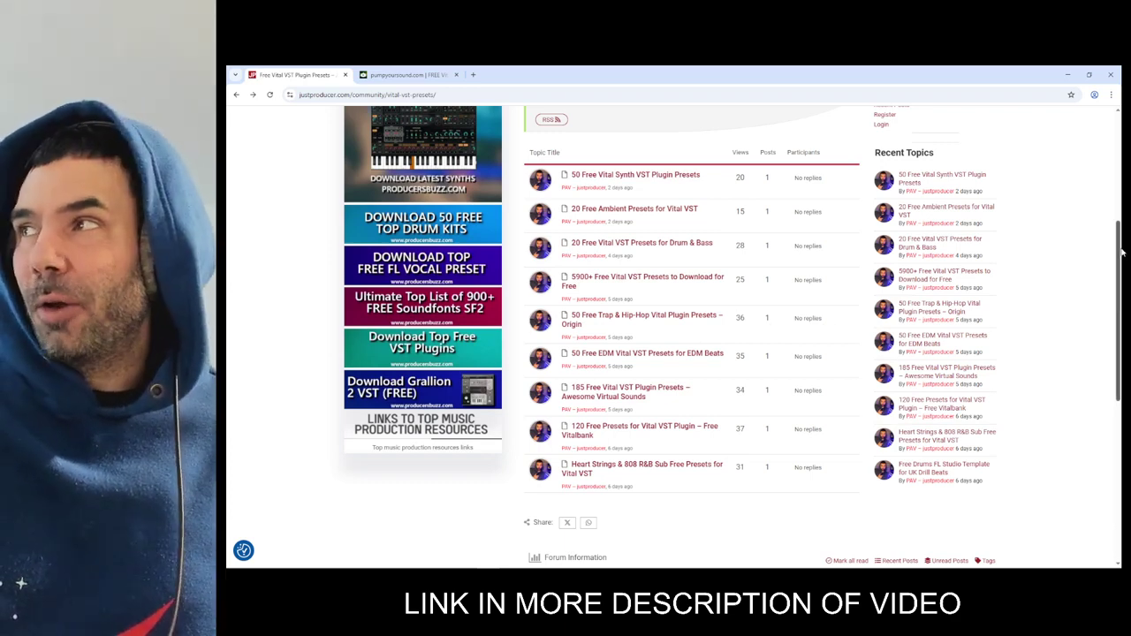
pyautogui.scroll(-2, 890, 285)
pyautogui.scroll(3, 919, 286)
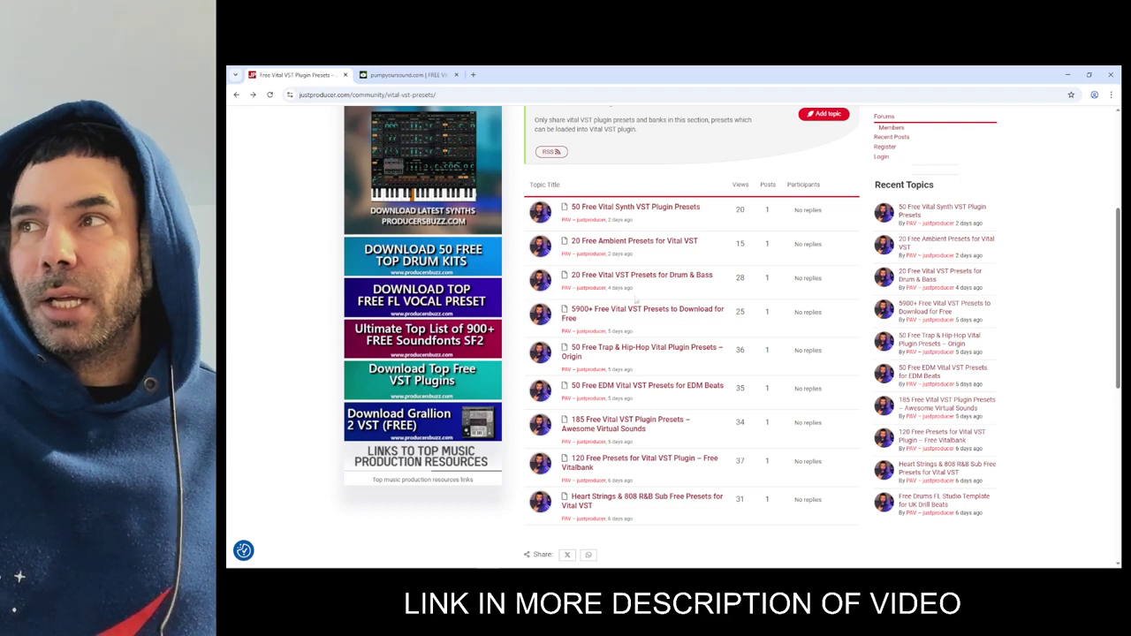